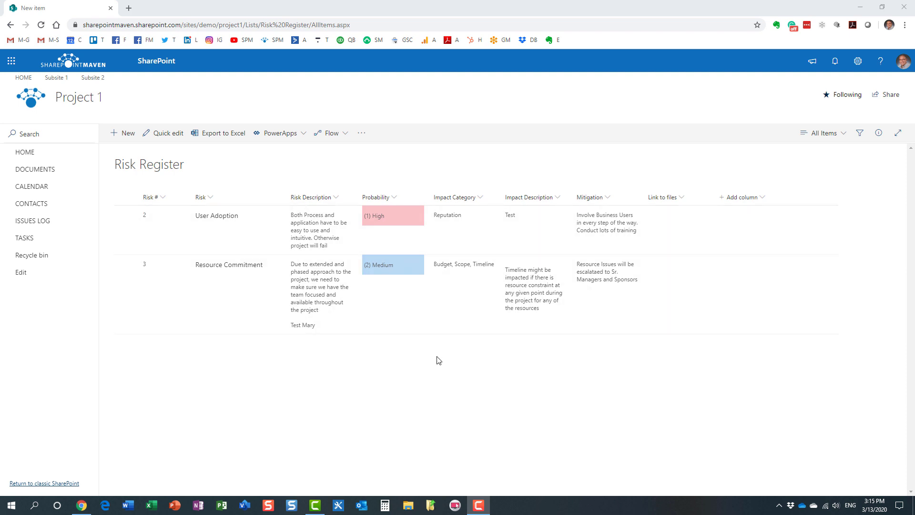
# Step: Open a blank New item form for the Risk Register, scroll through it, and close it unsaved
pyautogui.click(125, 133)
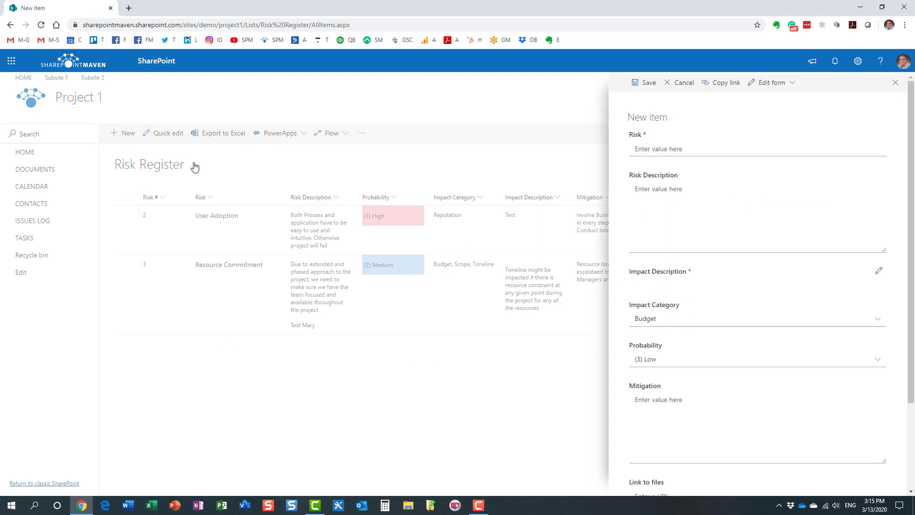
pyautogui.scroll(-2, 677, 197)
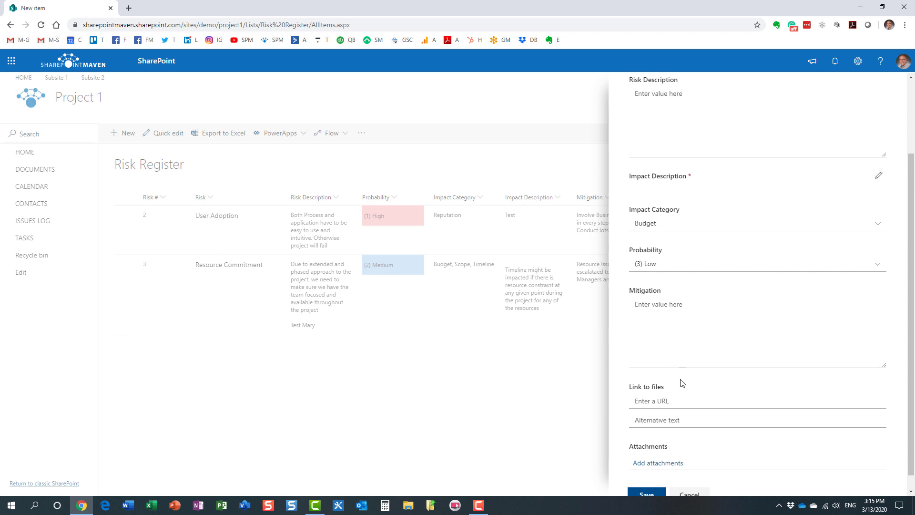
pyautogui.scroll(-1, 683, 383)
pyautogui.click(691, 479)
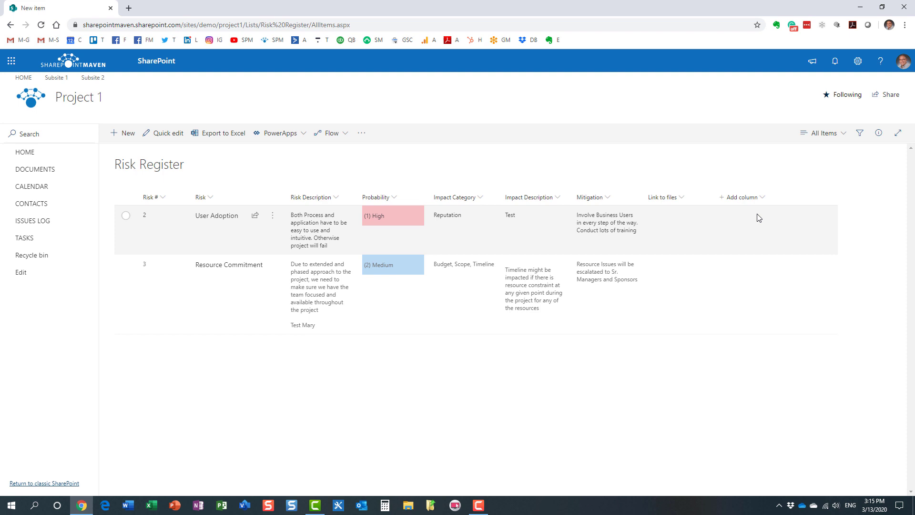
# Step: Uncheck Link to files and Mitigation under Show/hide columns and apply to the list view
pyautogui.click(684, 197)
pyautogui.moveTo(746, 249)
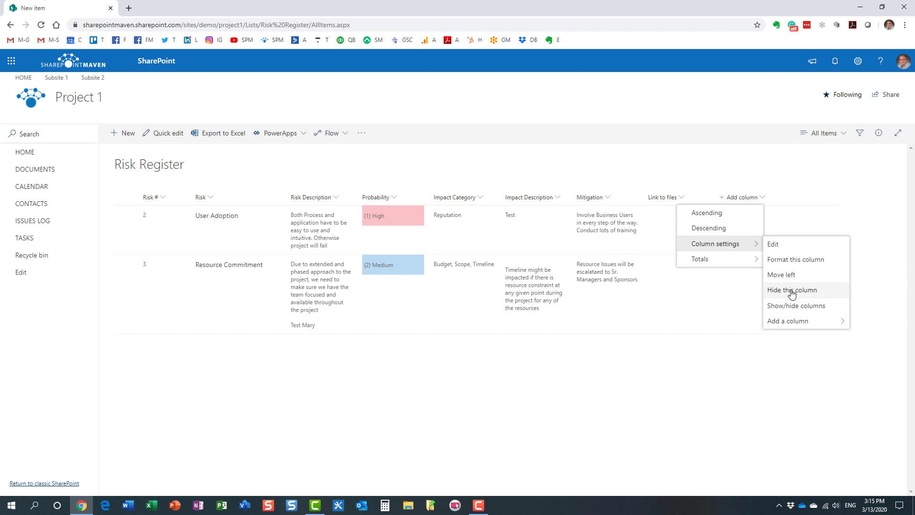
pyautogui.click(691, 121)
pyautogui.click(757, 198)
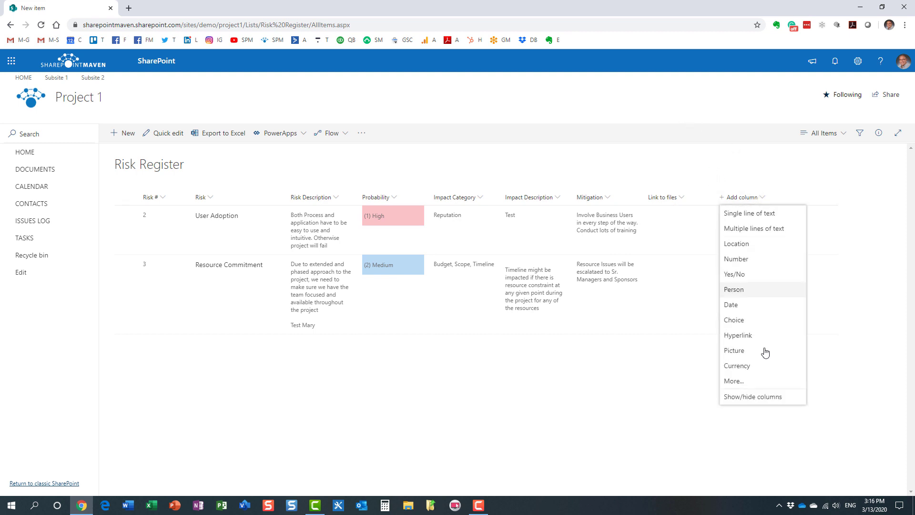
pyautogui.click(757, 398)
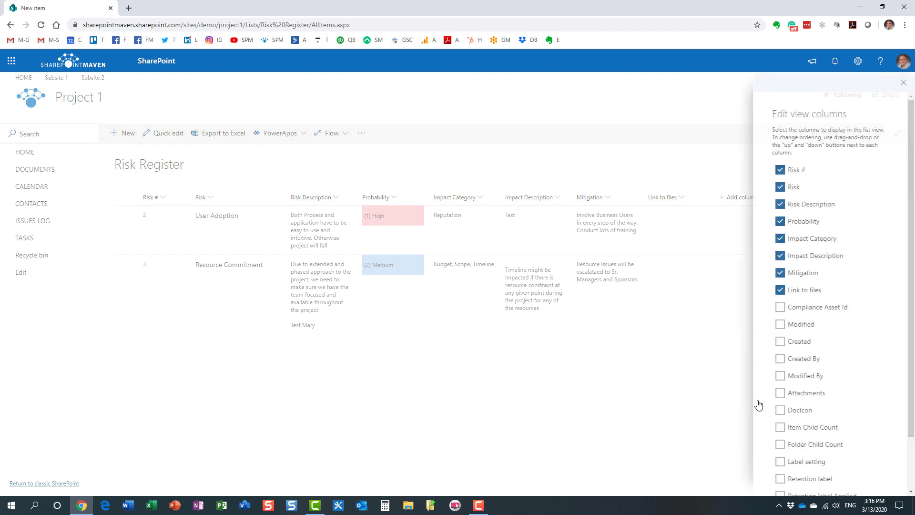
pyautogui.click(780, 290)
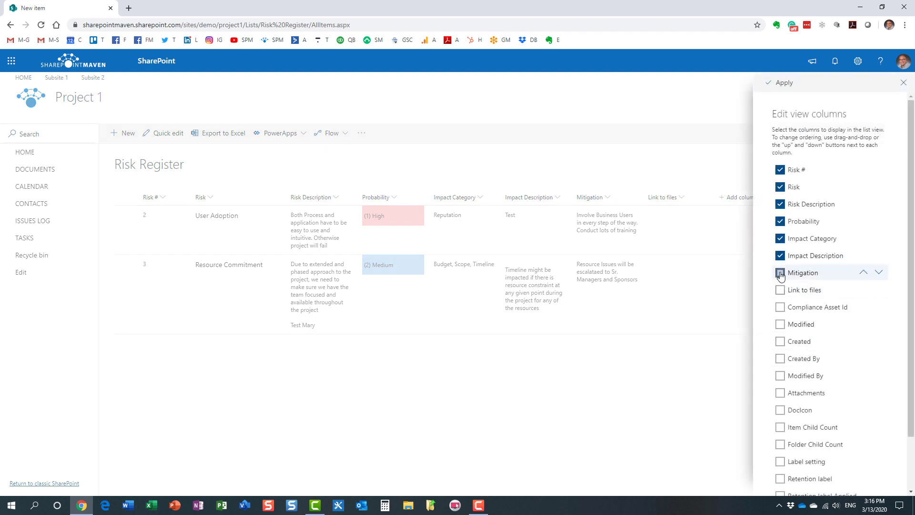
pyautogui.click(780, 274)
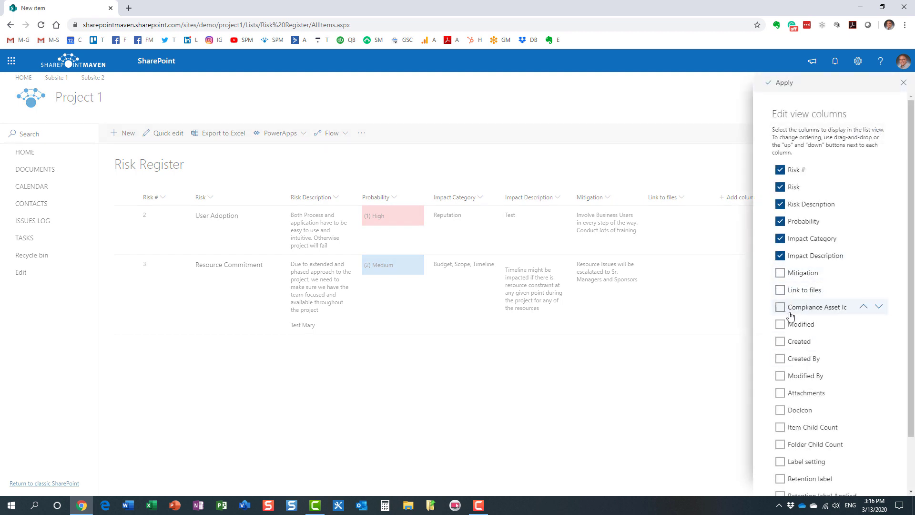
pyautogui.click(783, 83)
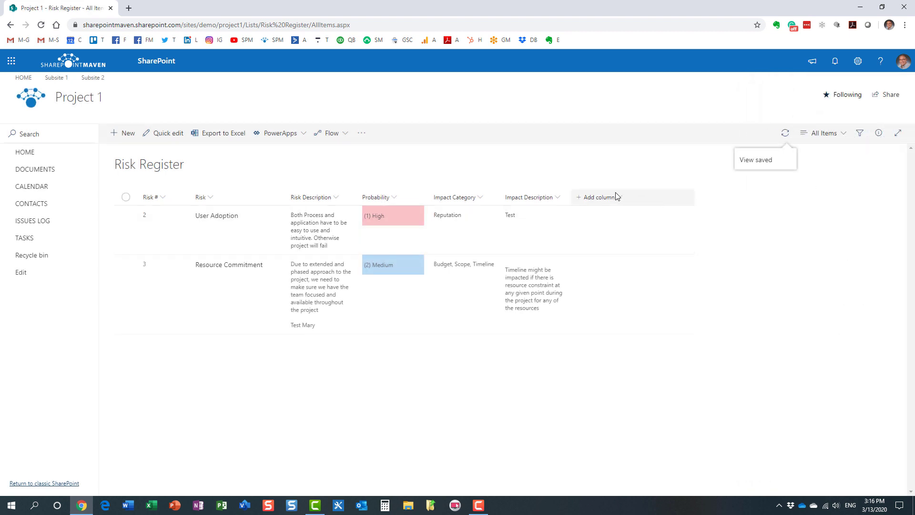
pyautogui.click(122, 135)
pyautogui.scroll(-2, 666, 399)
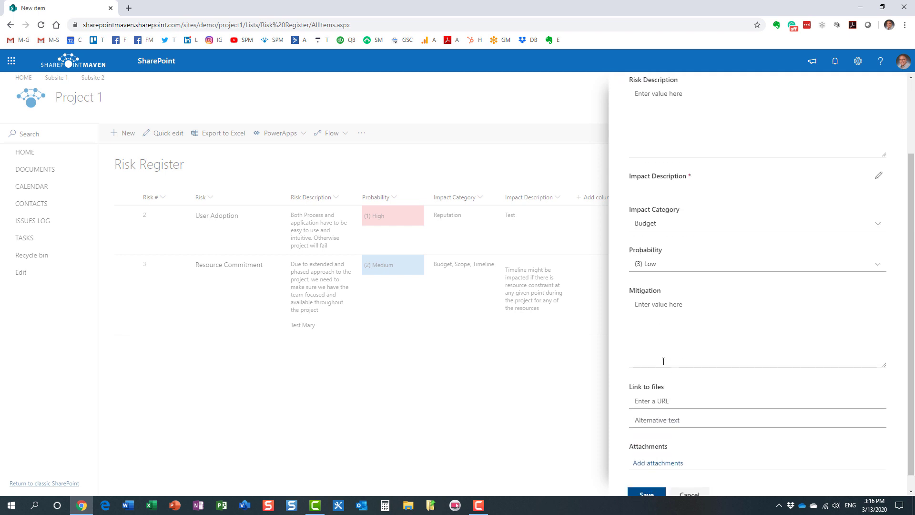
pyautogui.scroll(-1, 663, 361)
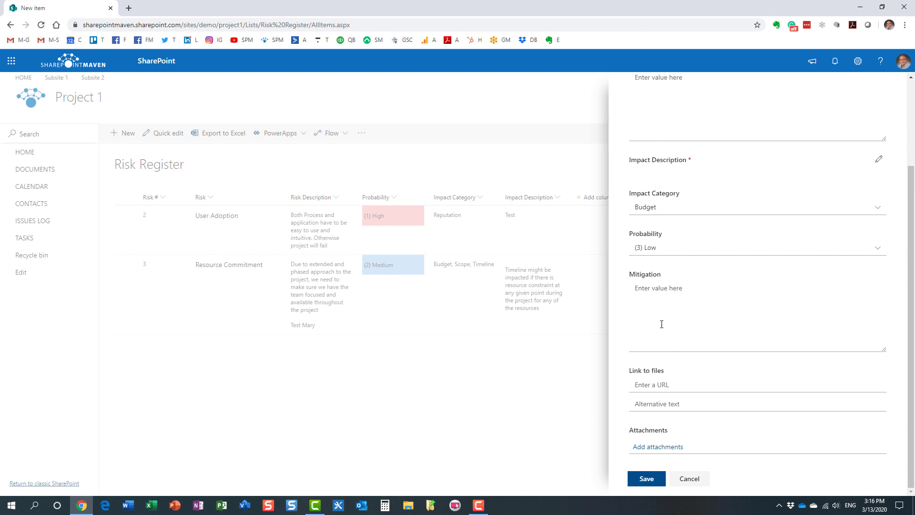
pyautogui.click(690, 479)
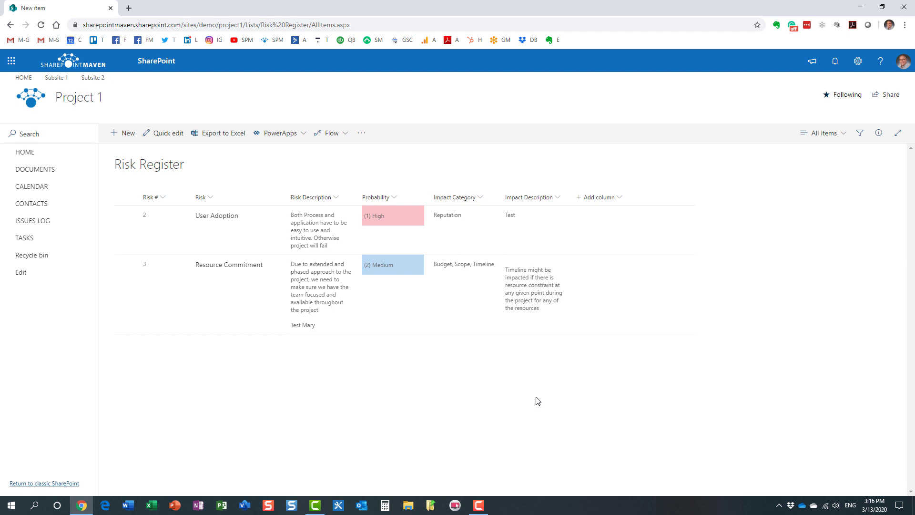
# Step: Set Allow management of content types to Yes in the Risk Register's advanced list settings
pyautogui.click(858, 62)
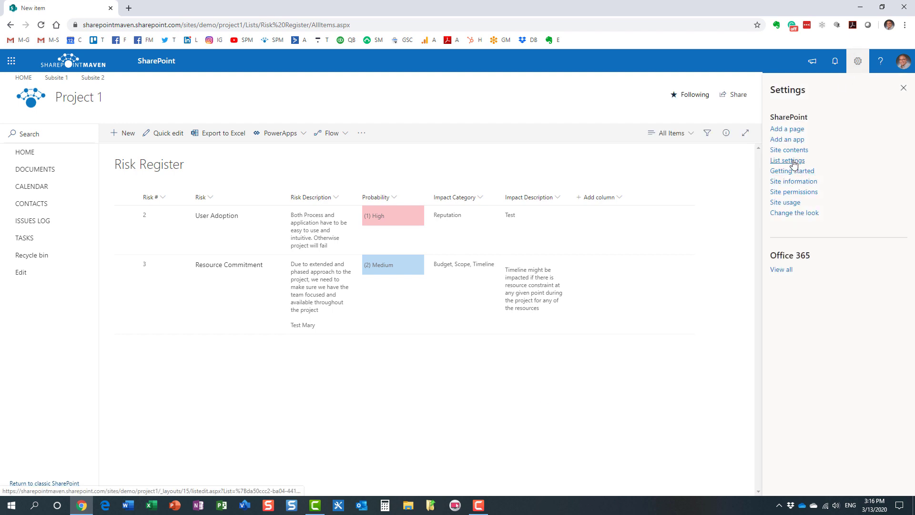
pyautogui.click(793, 162)
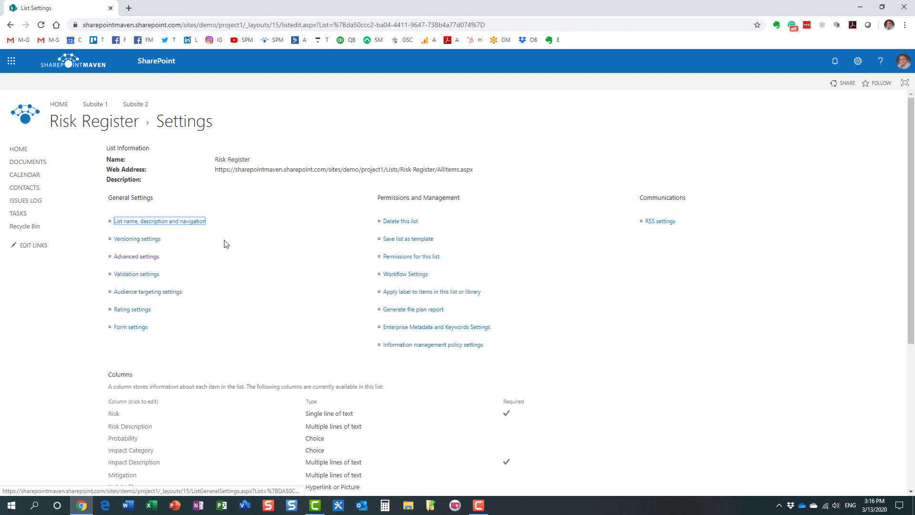
pyautogui.click(153, 260)
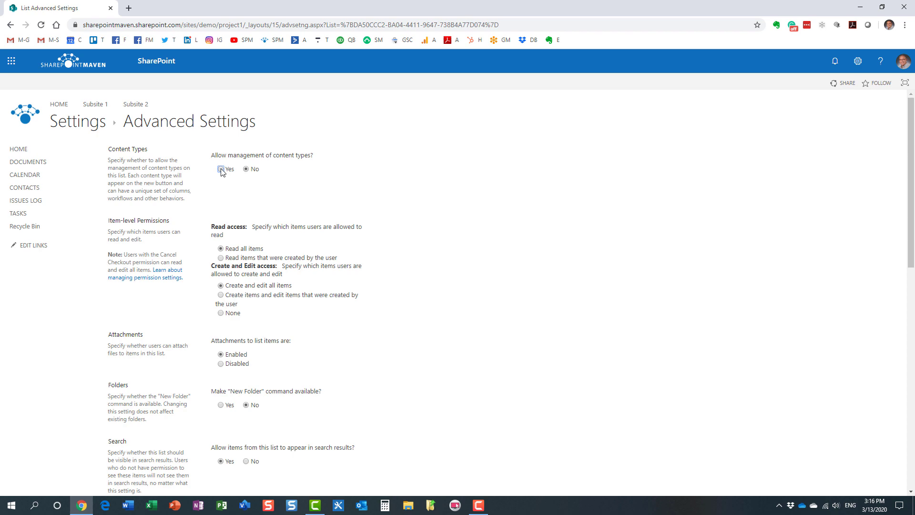
pyautogui.scroll(-10, 497, 347)
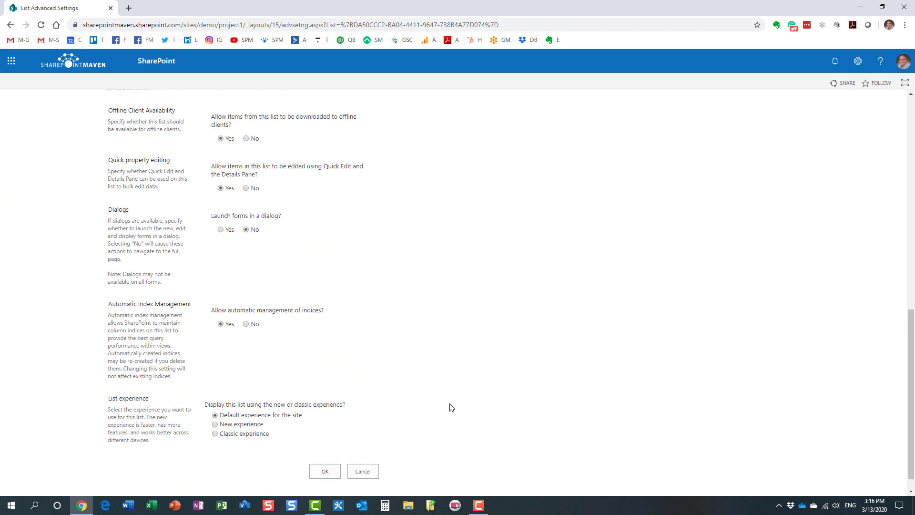
pyautogui.click(325, 451)
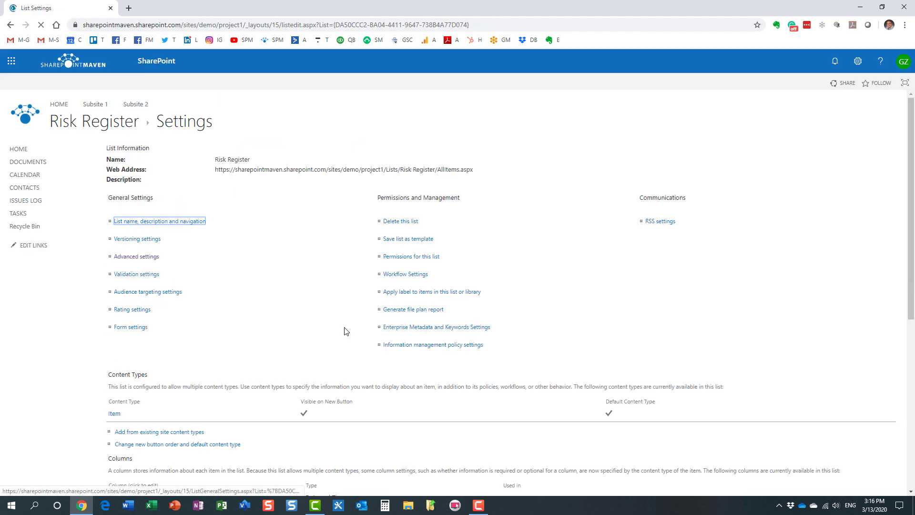
pyautogui.scroll(-2, 225, 343)
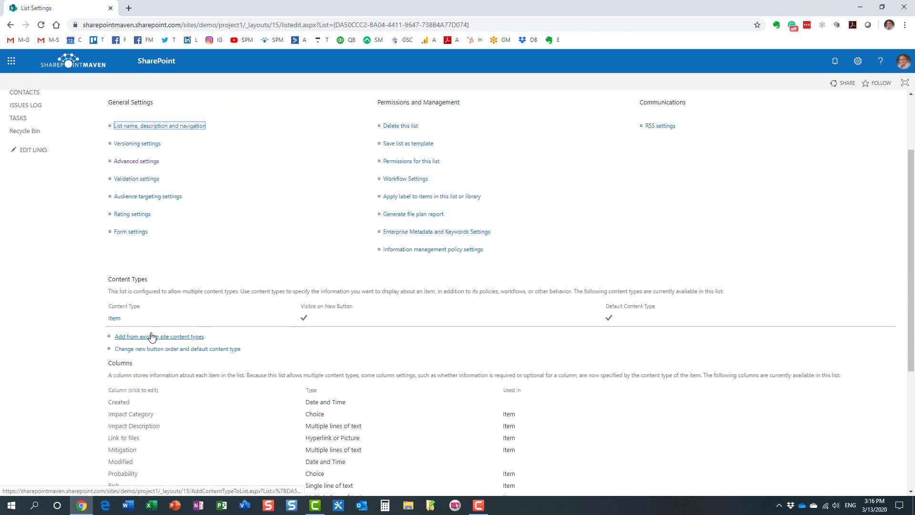
# Step: Review the Item content type's Risk Description column settings, then return to the Risk Register list view
pyautogui.click(114, 320)
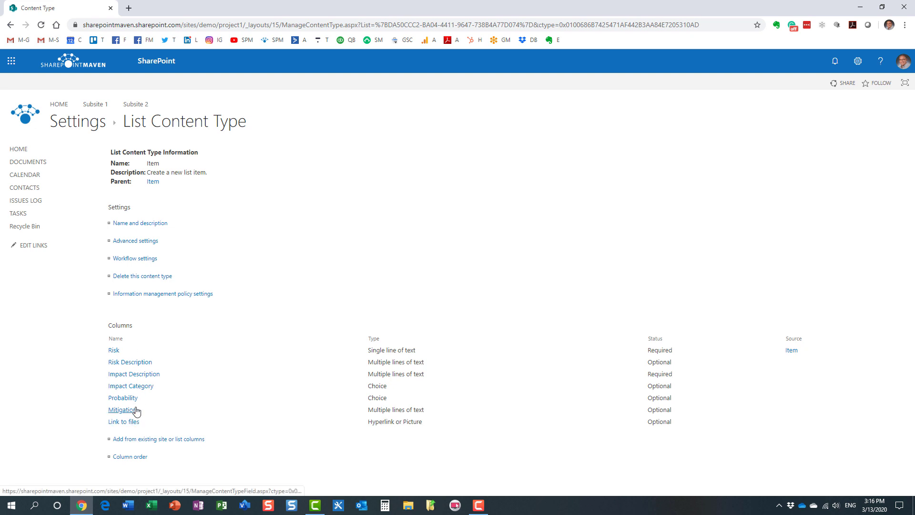
pyautogui.click(135, 363)
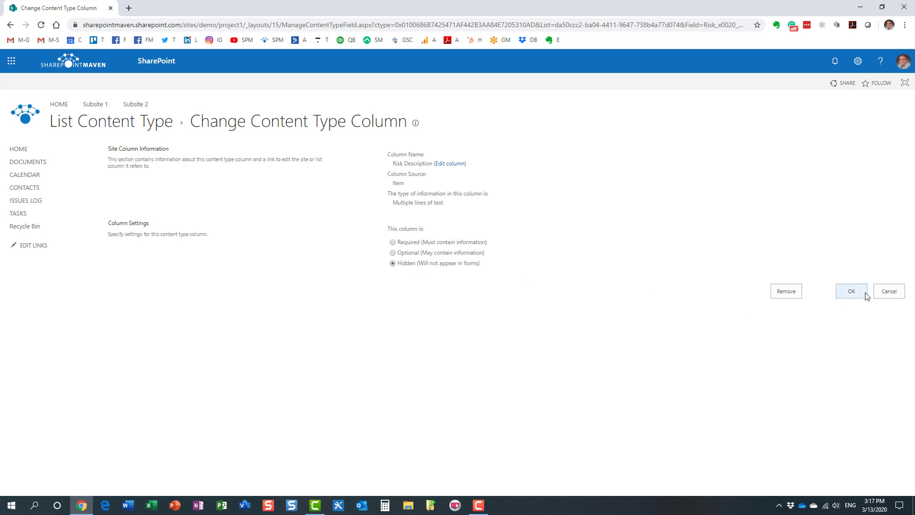
pyautogui.click(890, 292)
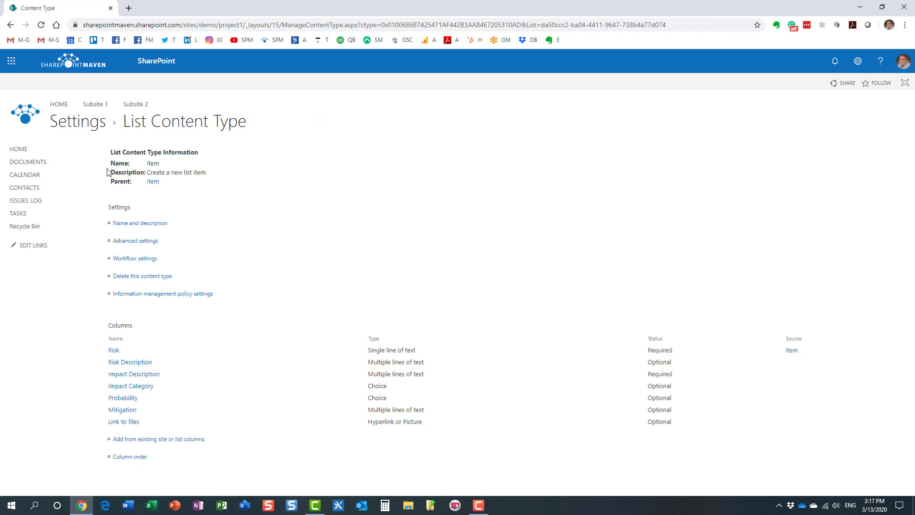
pyautogui.click(84, 125)
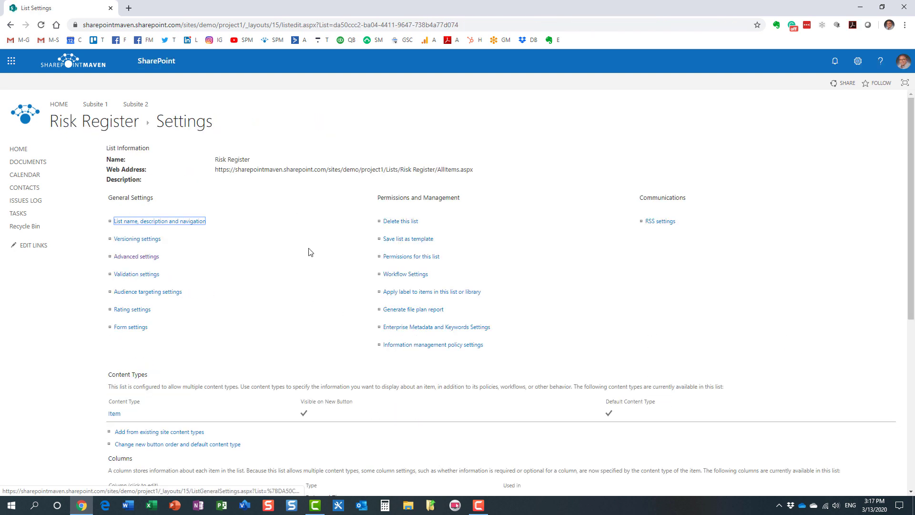
pyautogui.click(115, 125)
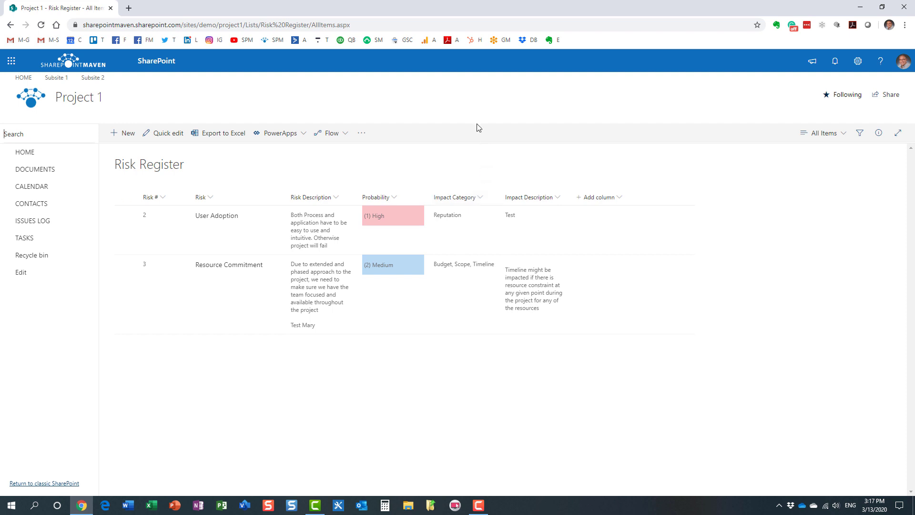
# Step: Start a new Risk Register item, scroll through its fields, and open the Edit form menu
pyautogui.click(128, 136)
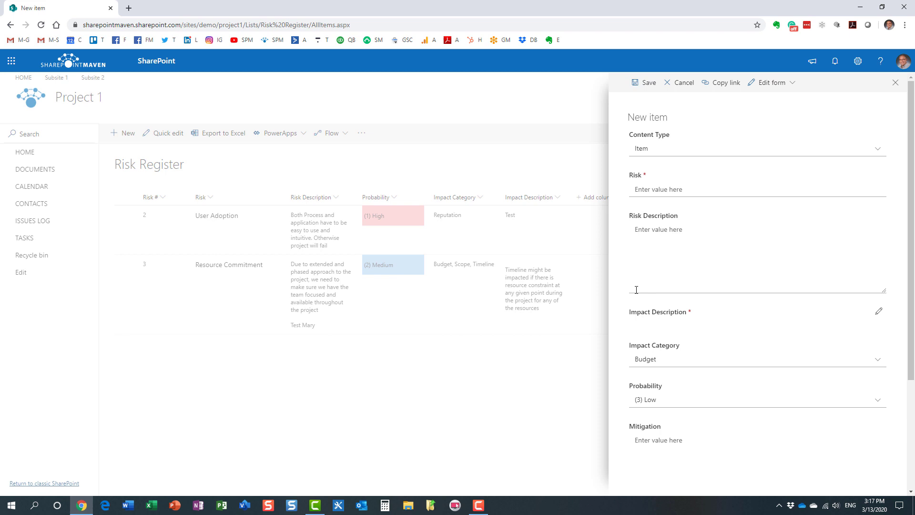
pyautogui.scroll(-3, 685, 403)
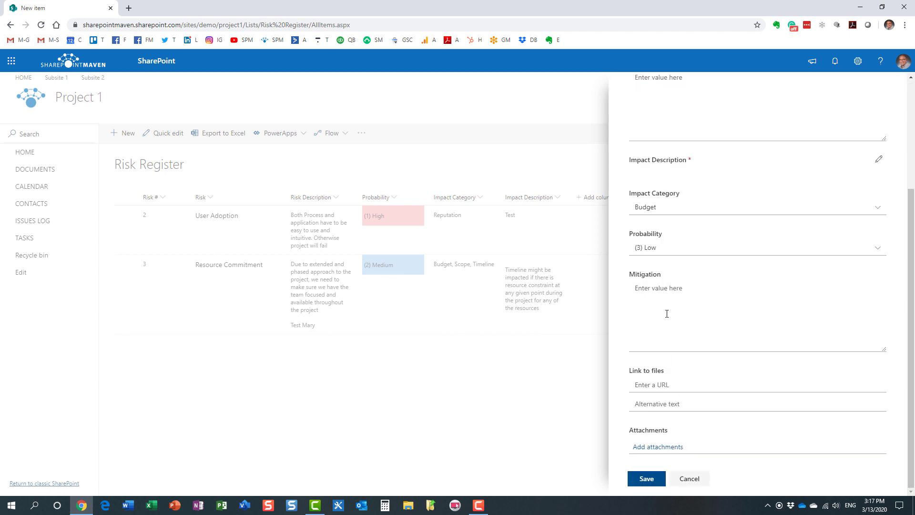
pyautogui.scroll(3, 659, 379)
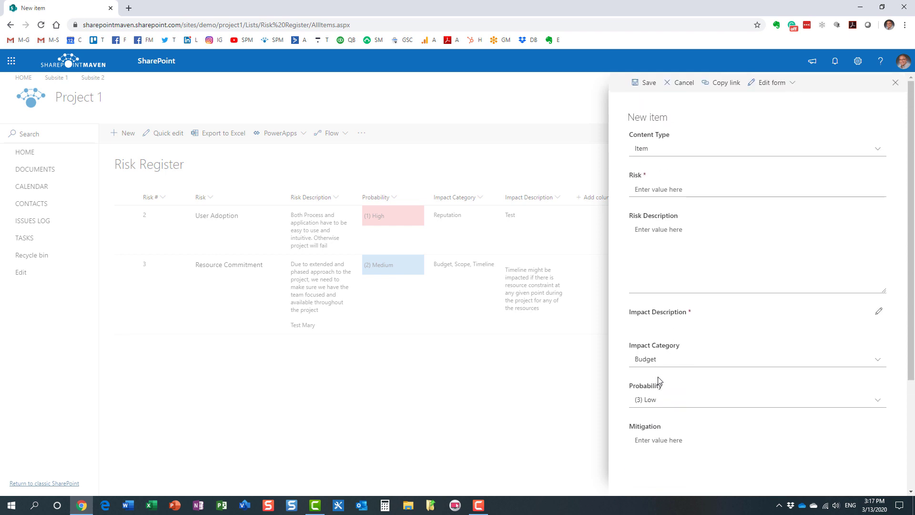
pyautogui.click(790, 89)
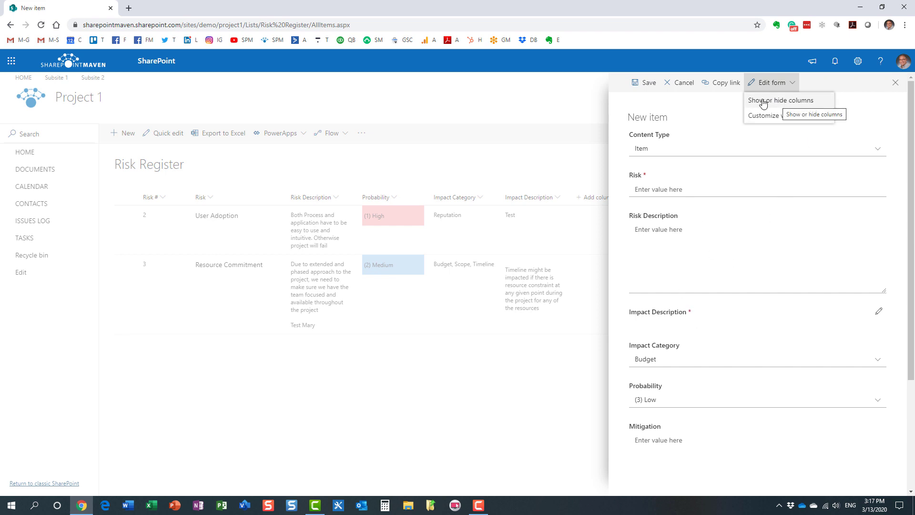
# Step: Hide Mitigation and Link to files in the form's Show or hide columns, save, and cancel the form
pyautogui.click(809, 101)
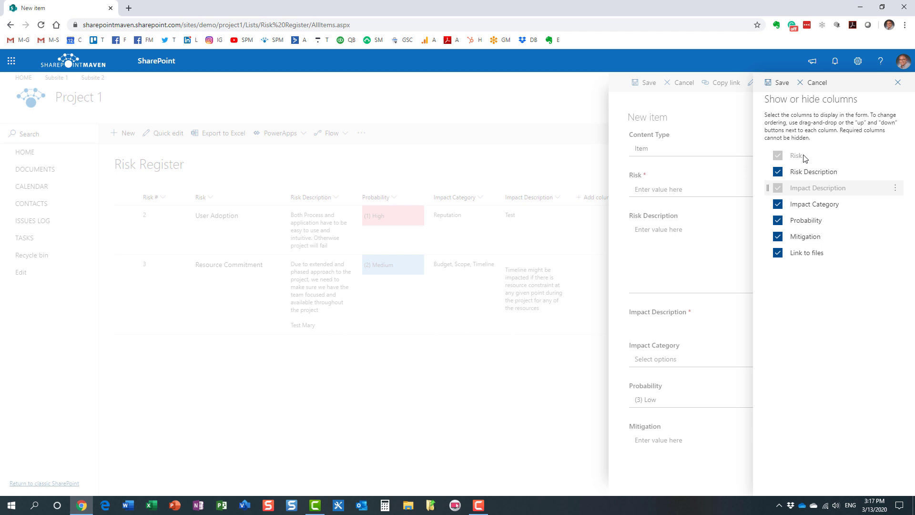
pyautogui.click(778, 238)
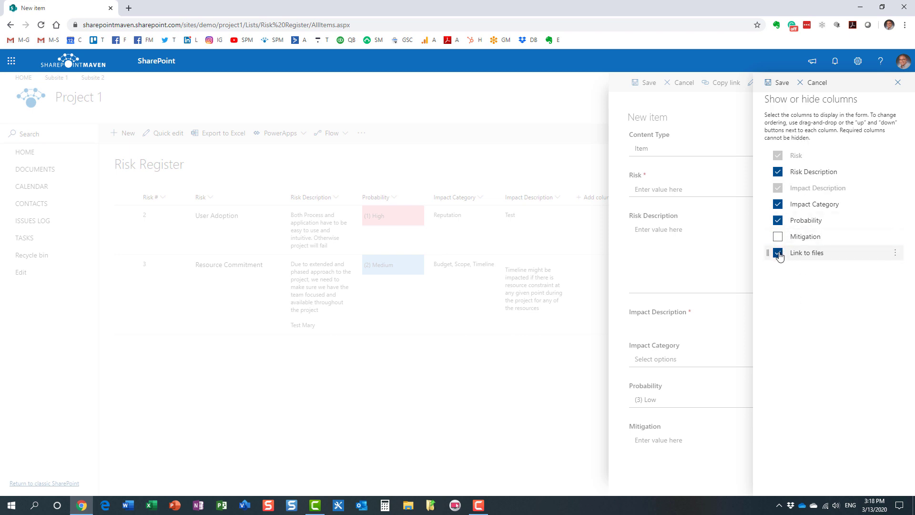
pyautogui.click(779, 254)
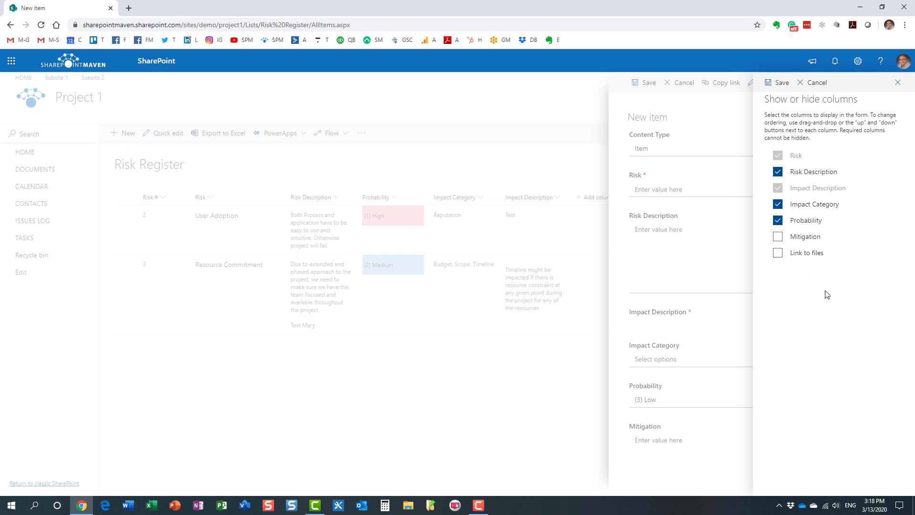
pyautogui.click(777, 84)
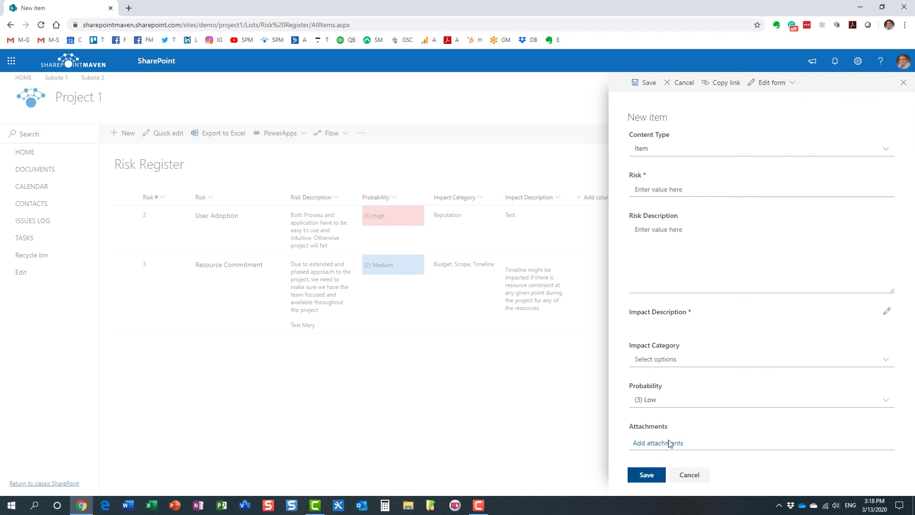
pyautogui.click(690, 475)
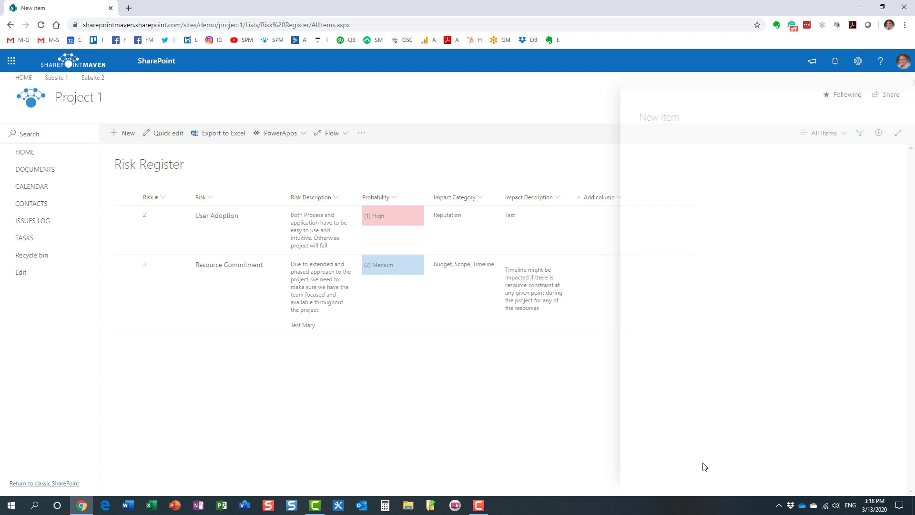
# Step: Reopen a new item form's Show or hide columns and re-check Mitigation and Link to files
pyautogui.click(126, 135)
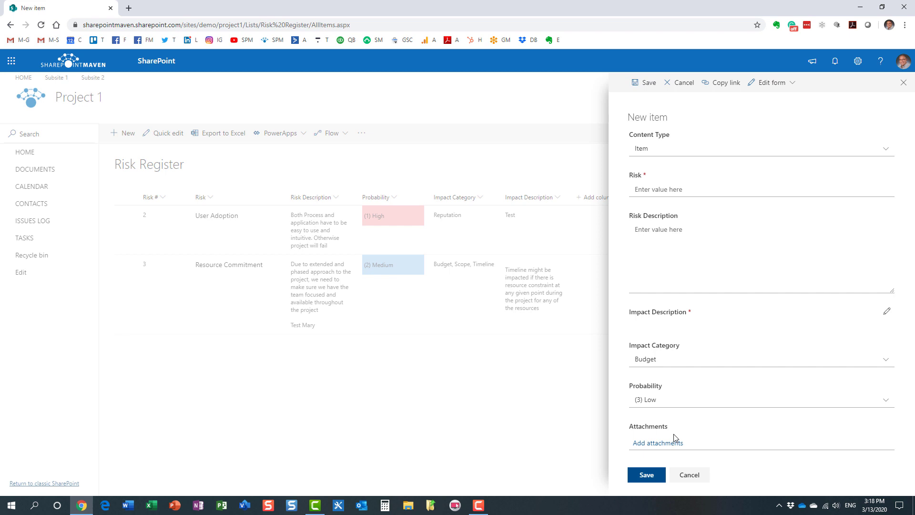
pyautogui.click(789, 88)
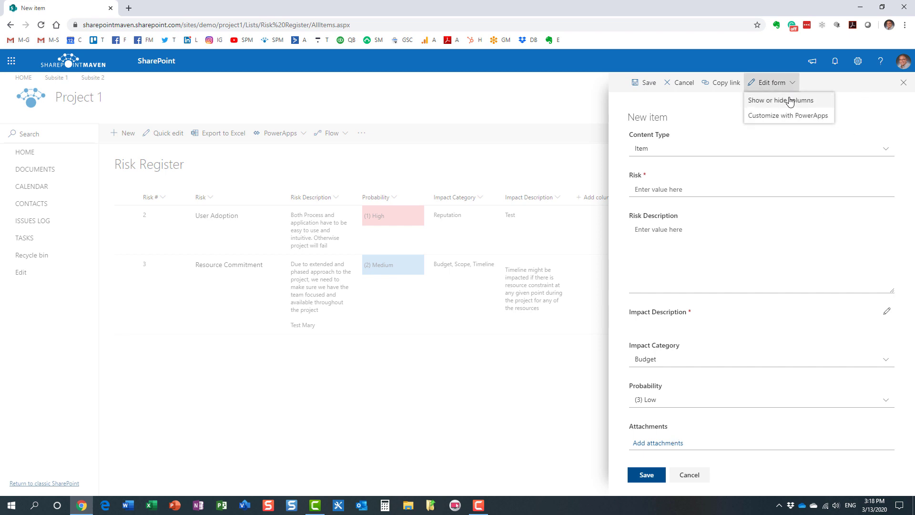
pyautogui.click(790, 100)
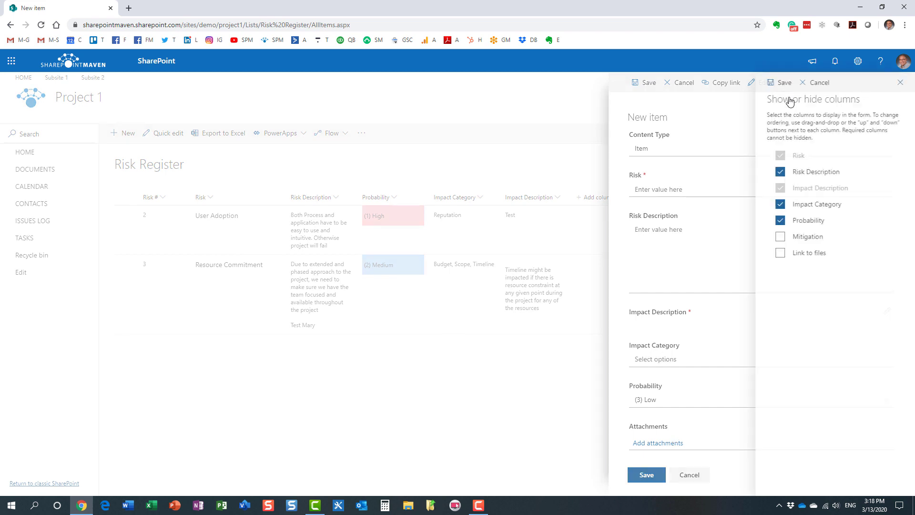
pyautogui.click(778, 238)
pyautogui.click(778, 253)
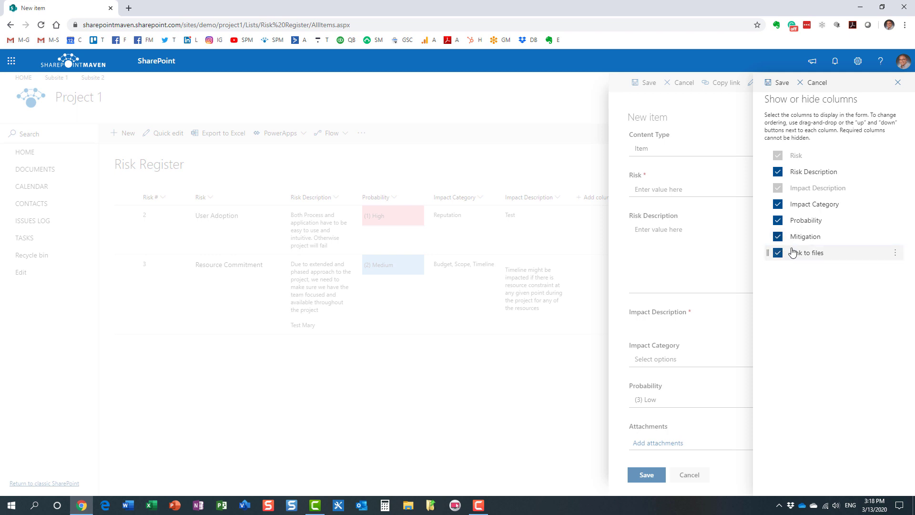
# Step: Move Link to files above Mitigation, uncheck both columns again, and save the form layout
pyautogui.click(895, 237)
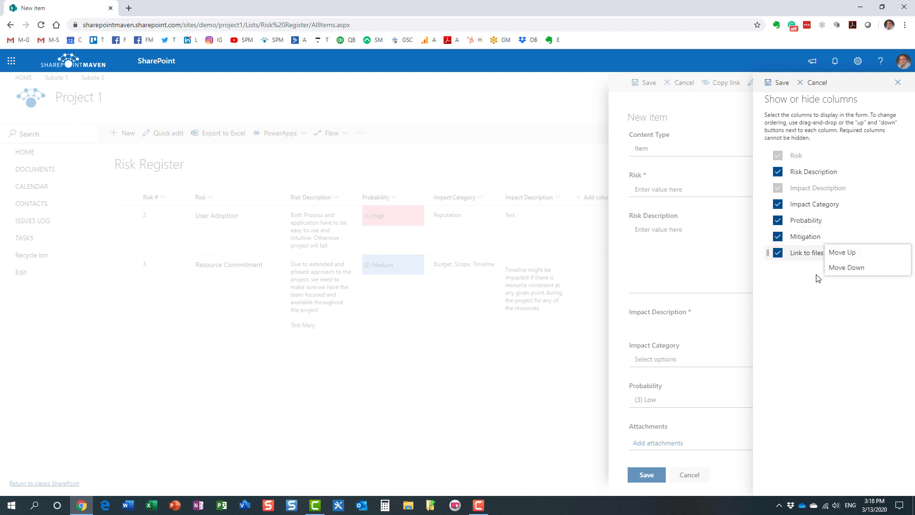
pyautogui.click(805, 259)
pyautogui.moveTo(805, 260); pyautogui.dragTo(807, 239)
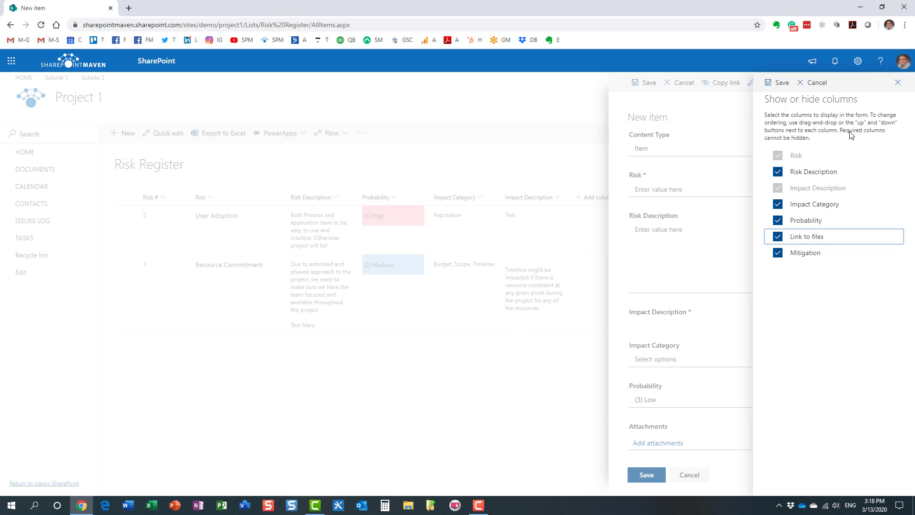
pyautogui.click(782, 238)
pyautogui.click(779, 253)
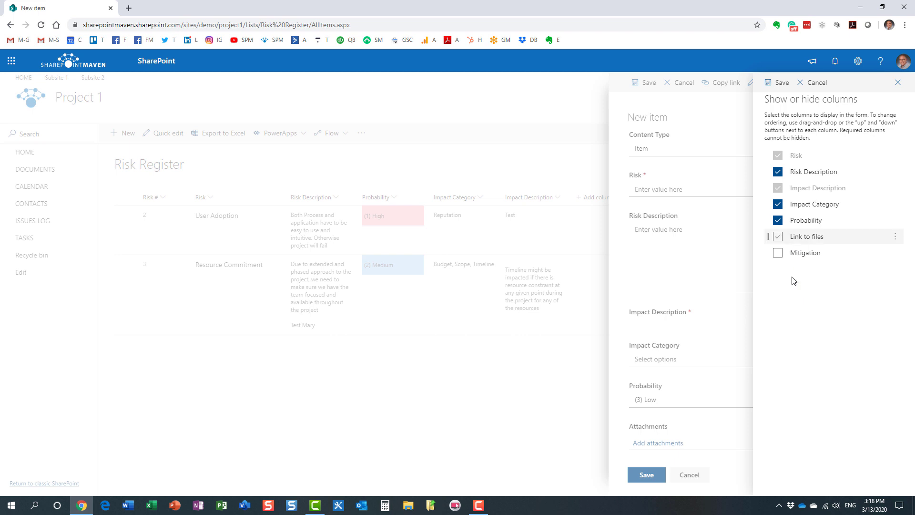
pyautogui.click(778, 83)
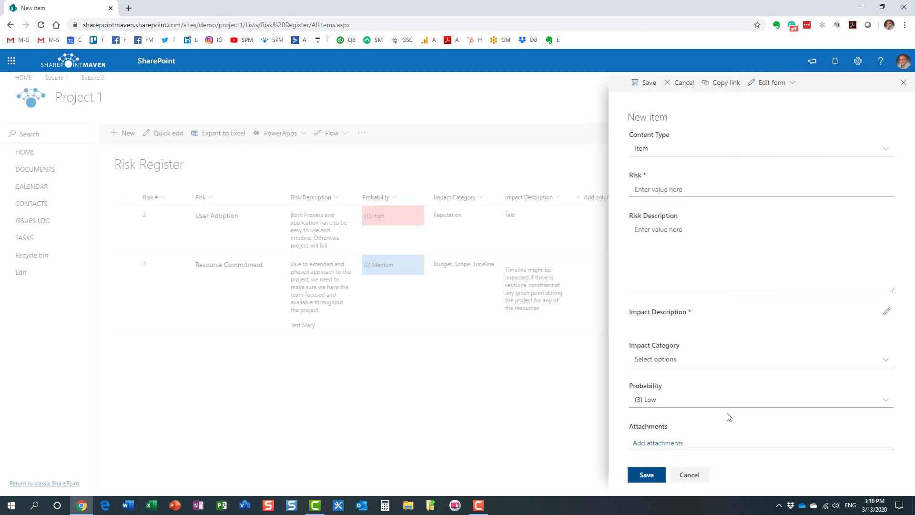
pyautogui.click(690, 475)
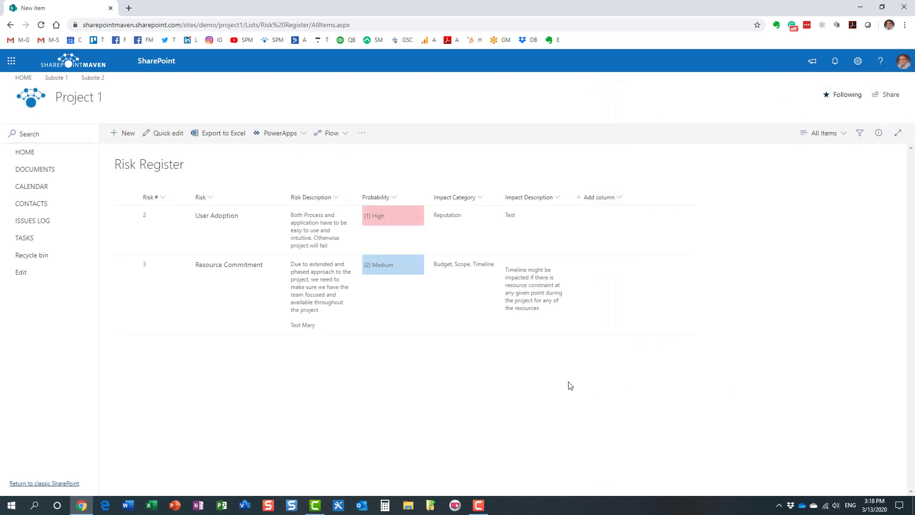